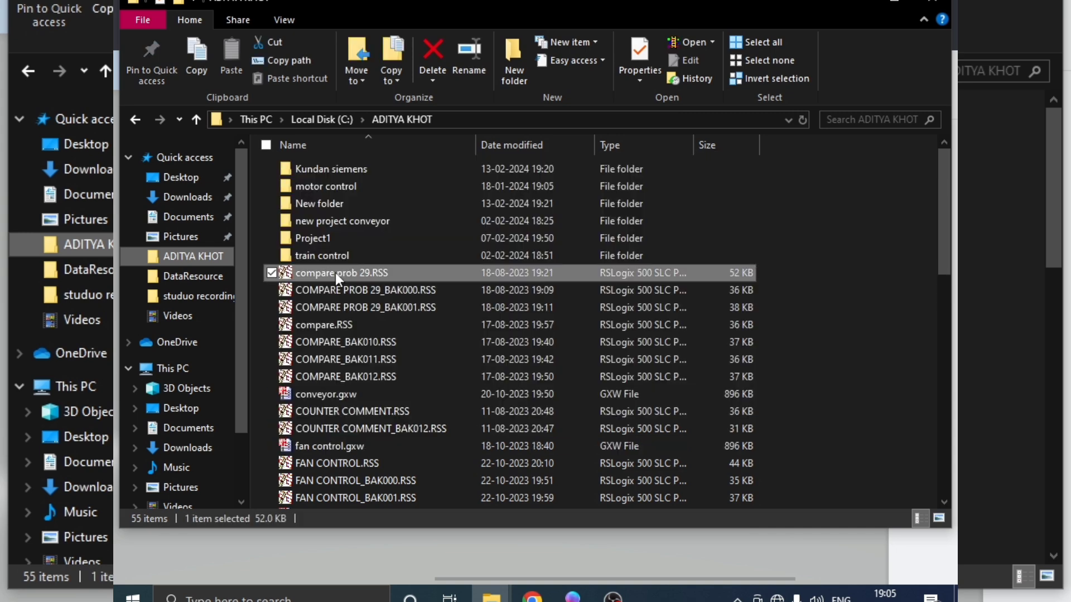
# Find WinRAR through Windows search, open it to check that it is installed, and close it
pyautogui.click(336, 273)
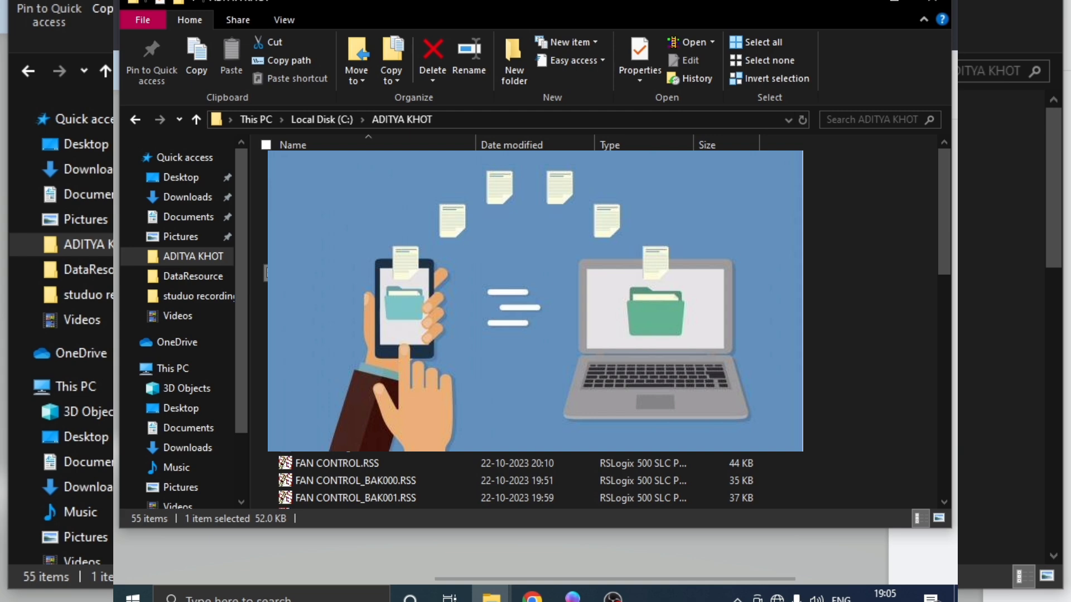
pyautogui.click(273, 598)
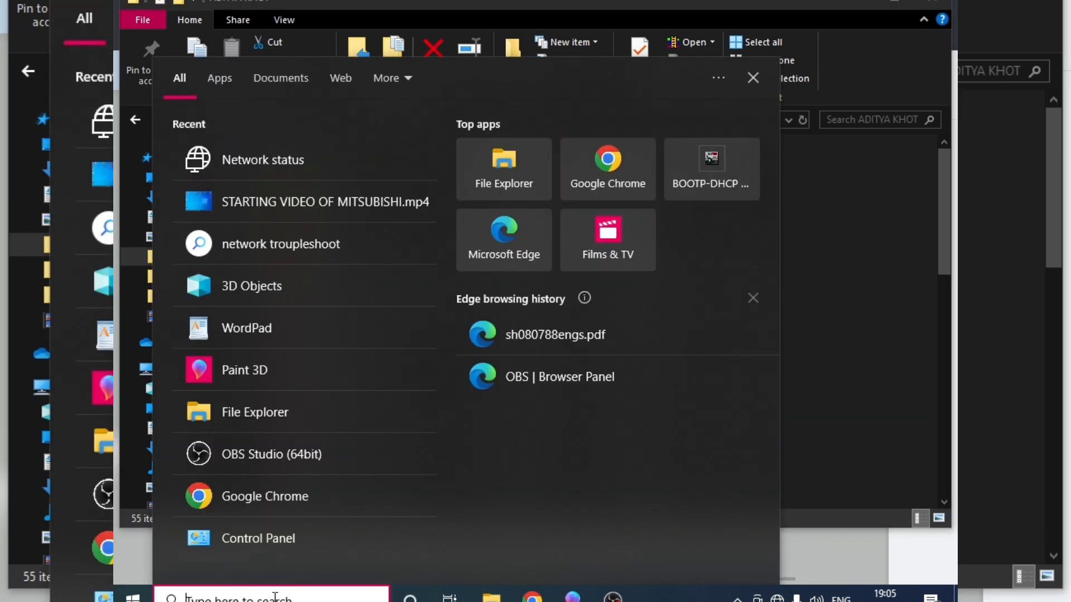
pyautogui.write('win')
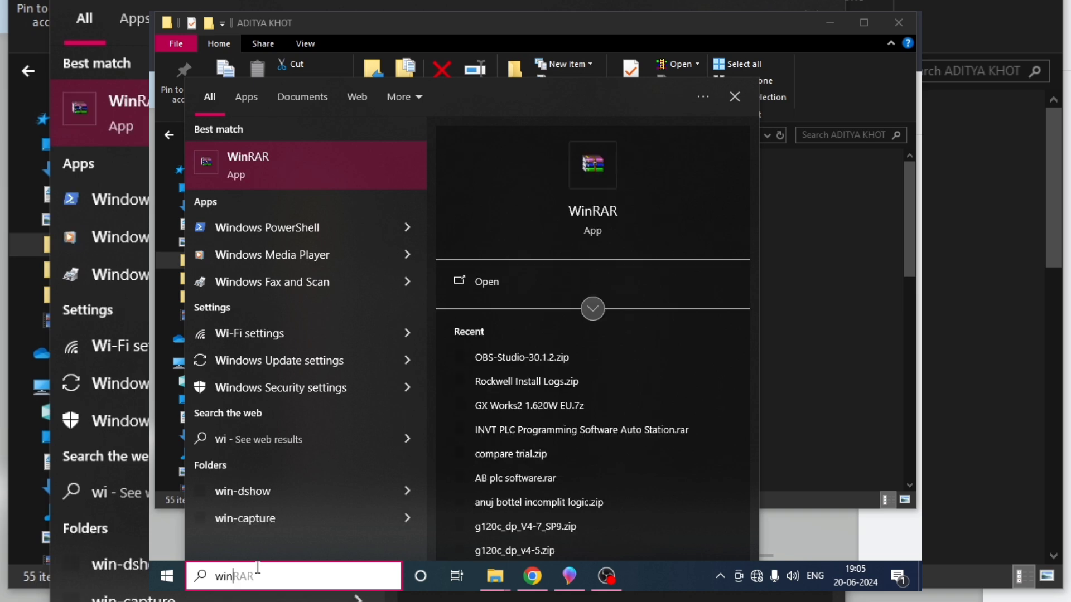
pyautogui.write('rar')
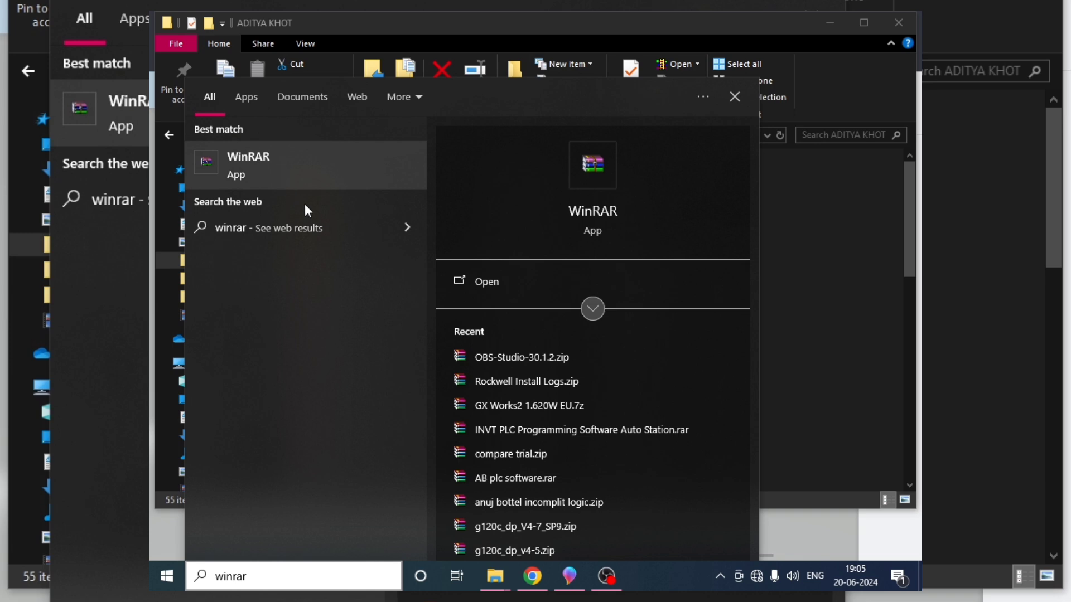
pyautogui.click(329, 154)
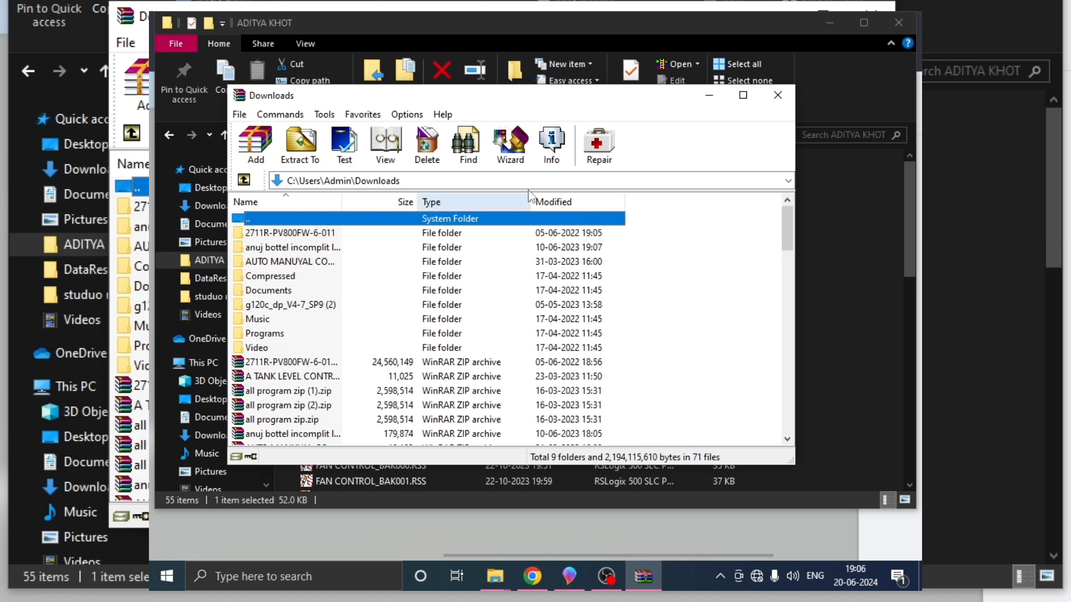
pyautogui.click(774, 101)
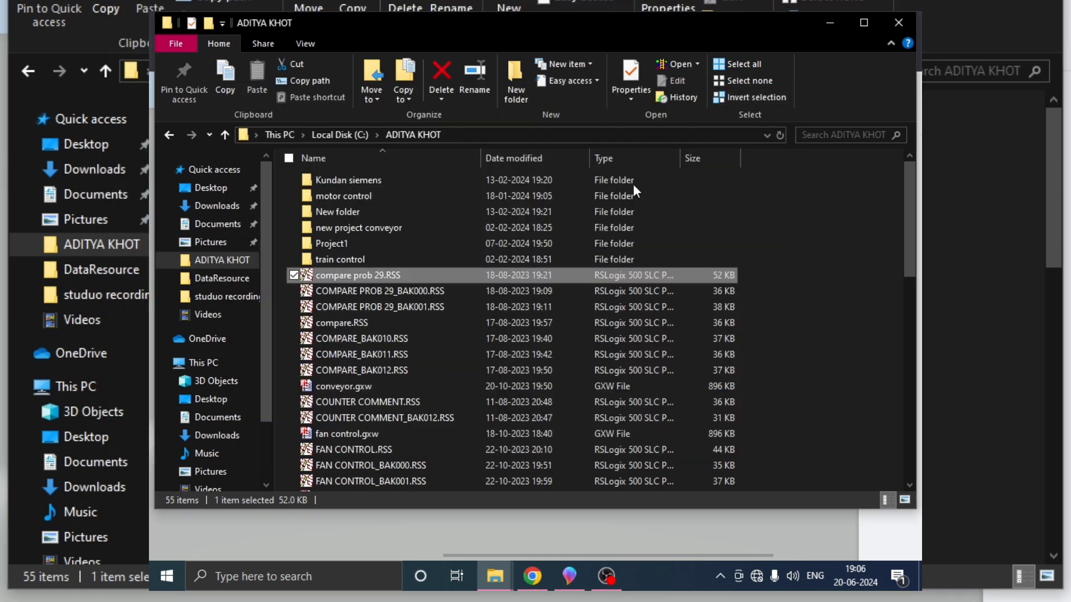
# Send compare prob 29.RSS to a compressed (zipped) folder, keeping the name compare prob 29.zip
pyautogui.rightClick(411, 275)
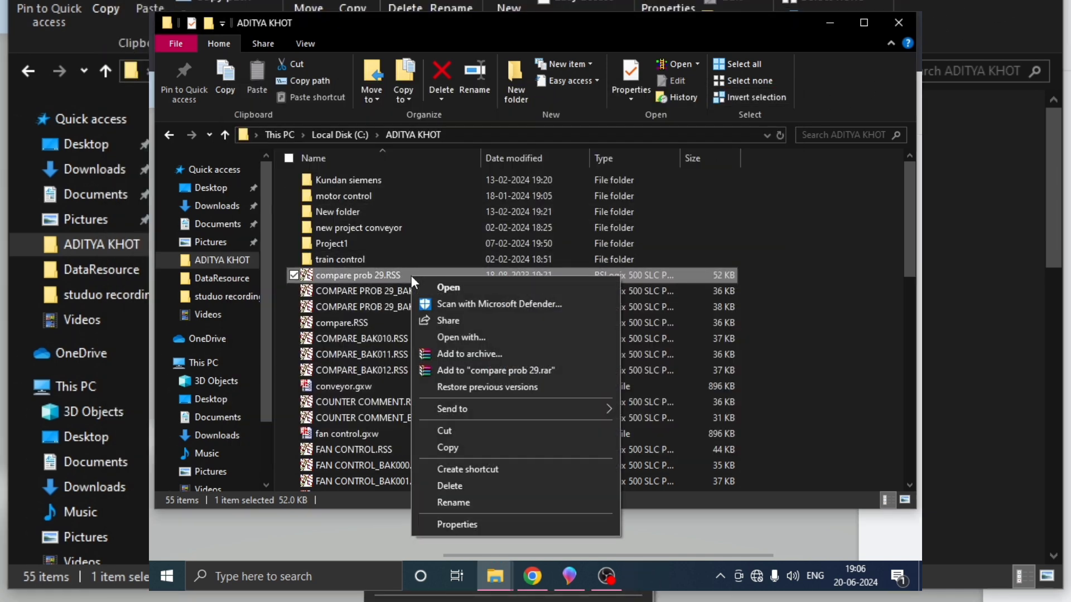
pyautogui.moveTo(507, 407)
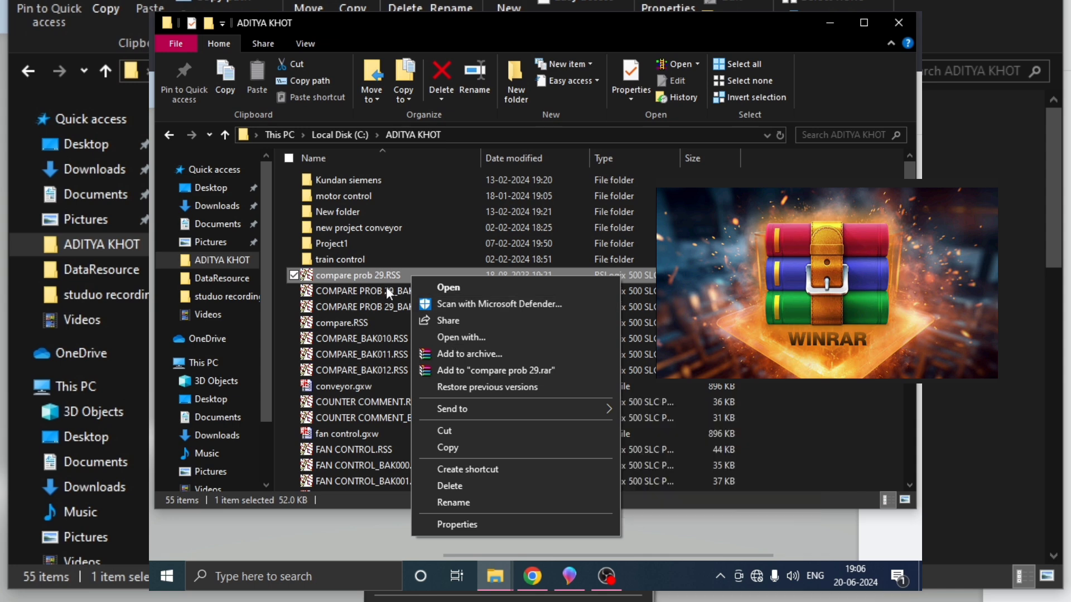
pyautogui.moveTo(592, 404)
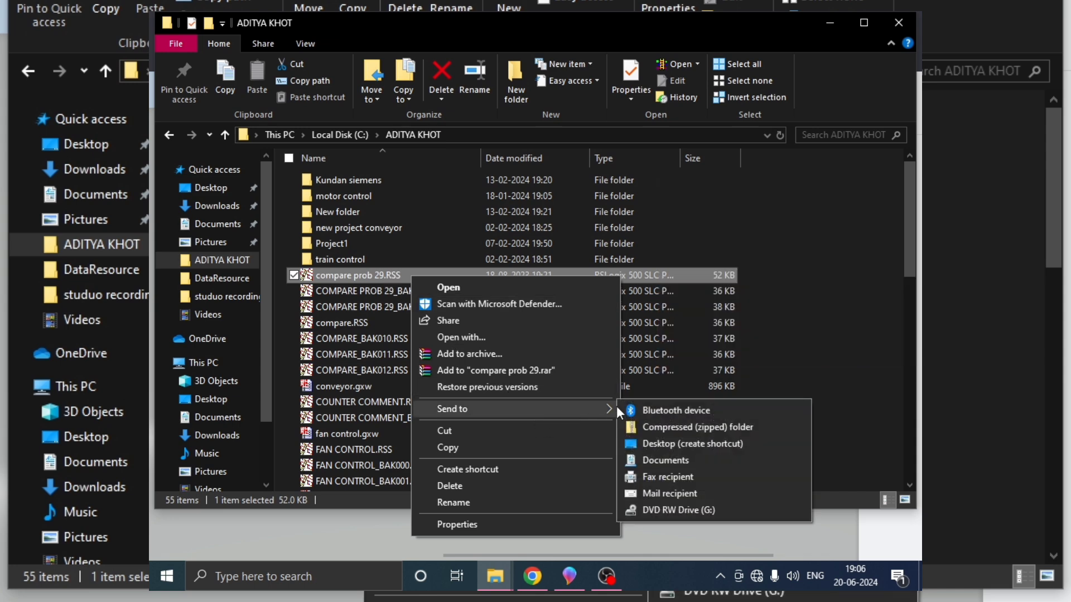
pyautogui.click(674, 426)
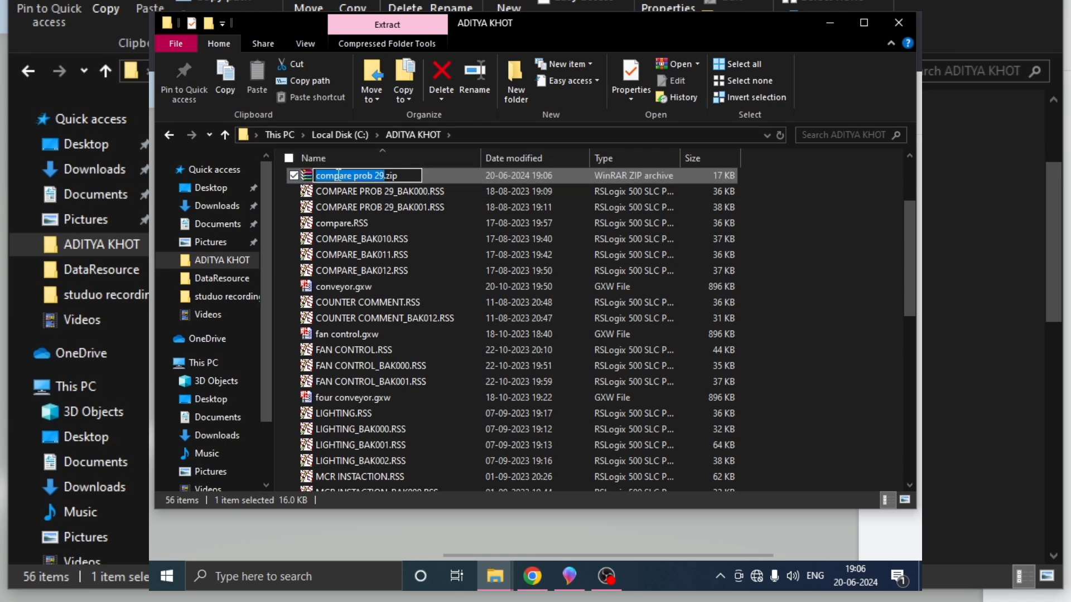
pyautogui.click(341, 177)
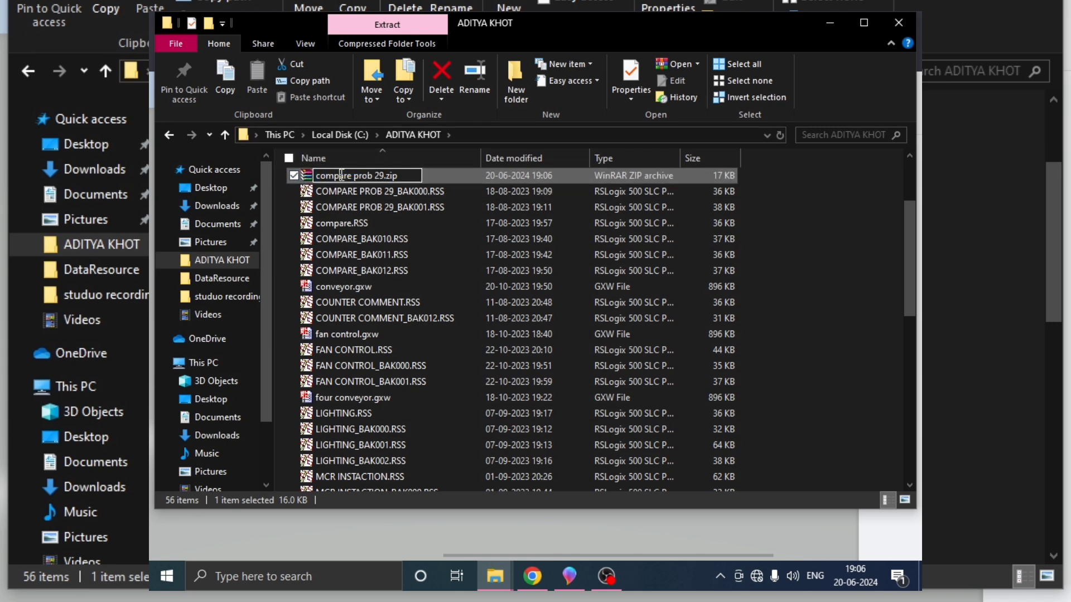
pyautogui.click(438, 174)
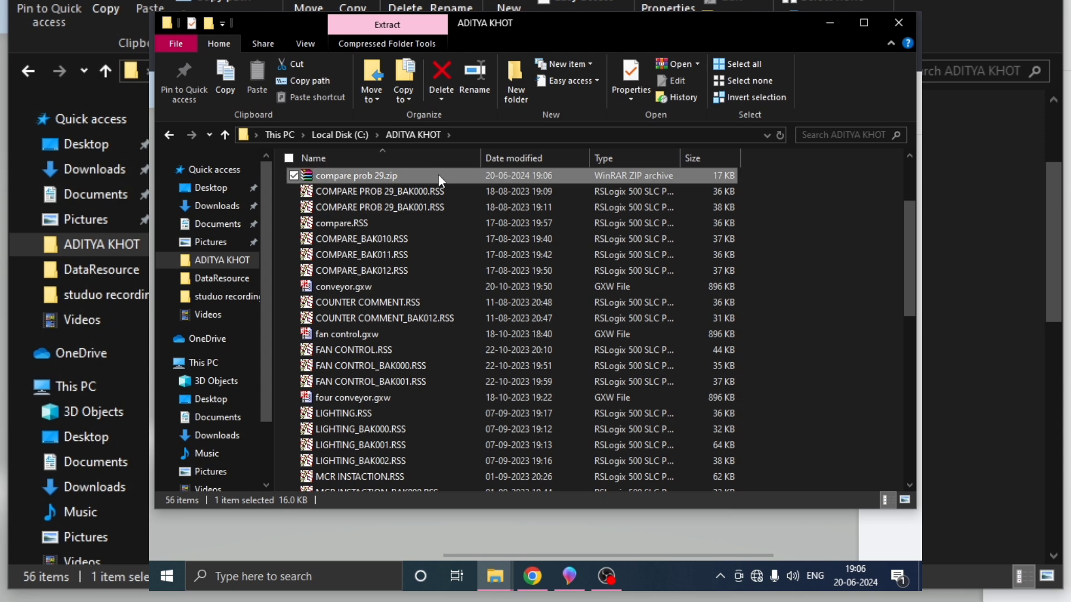
# Shrink the project folder window and minimize the other open windows to expose the desktop beside it
pyautogui.click(854, 29)
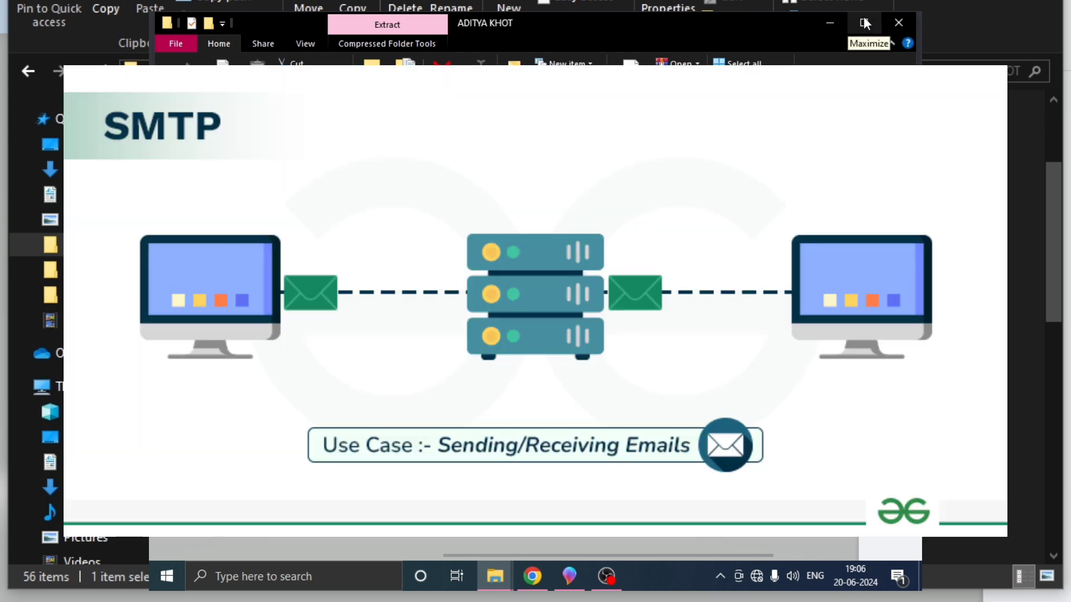
pyautogui.click(864, 16)
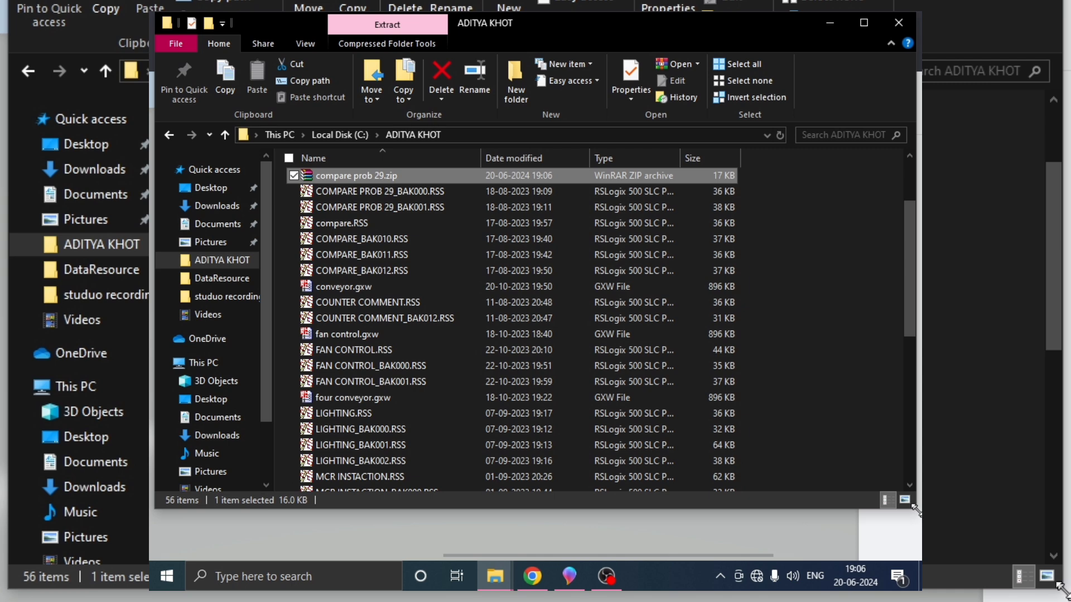
pyautogui.moveTo(915, 509)
pyautogui.mouseDown()
pyautogui.moveTo(575, 440)
pyautogui.moveTo(523, 445)
pyautogui.mouseUp()
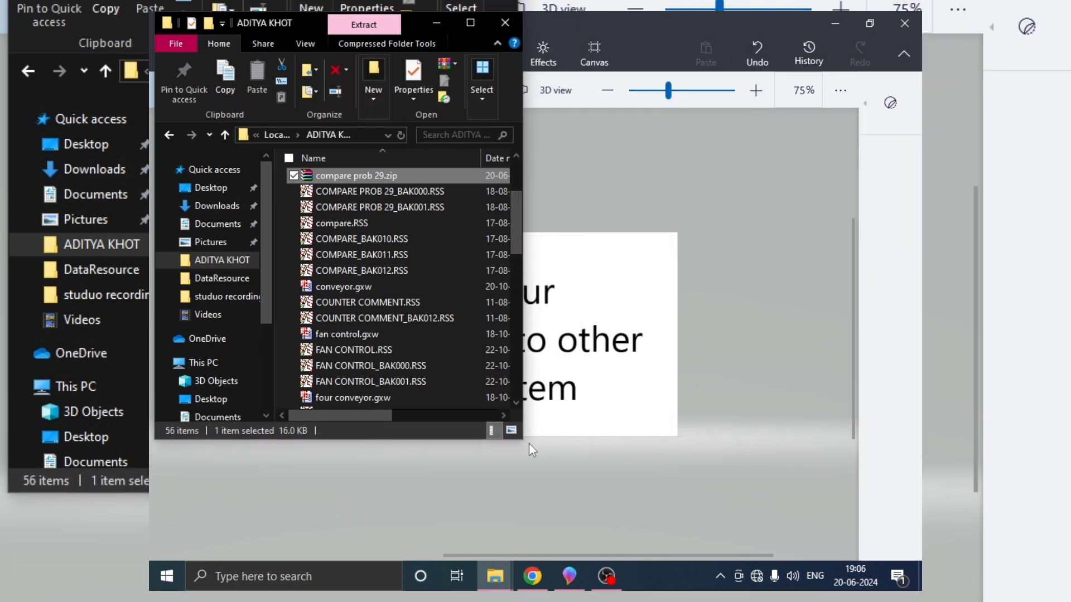
pyautogui.click(827, 21)
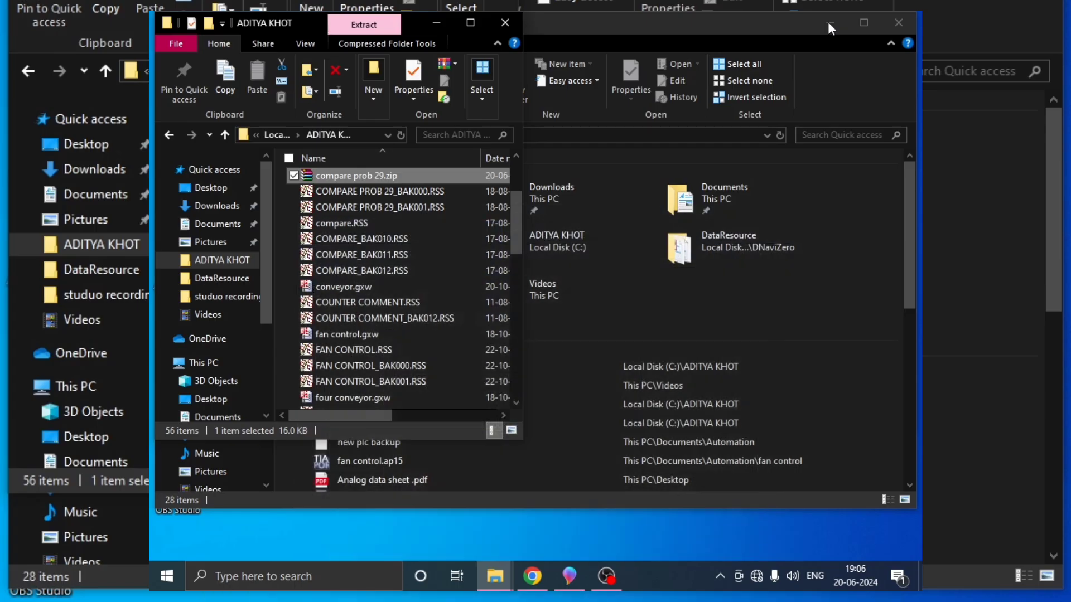
pyautogui.click(830, 24)
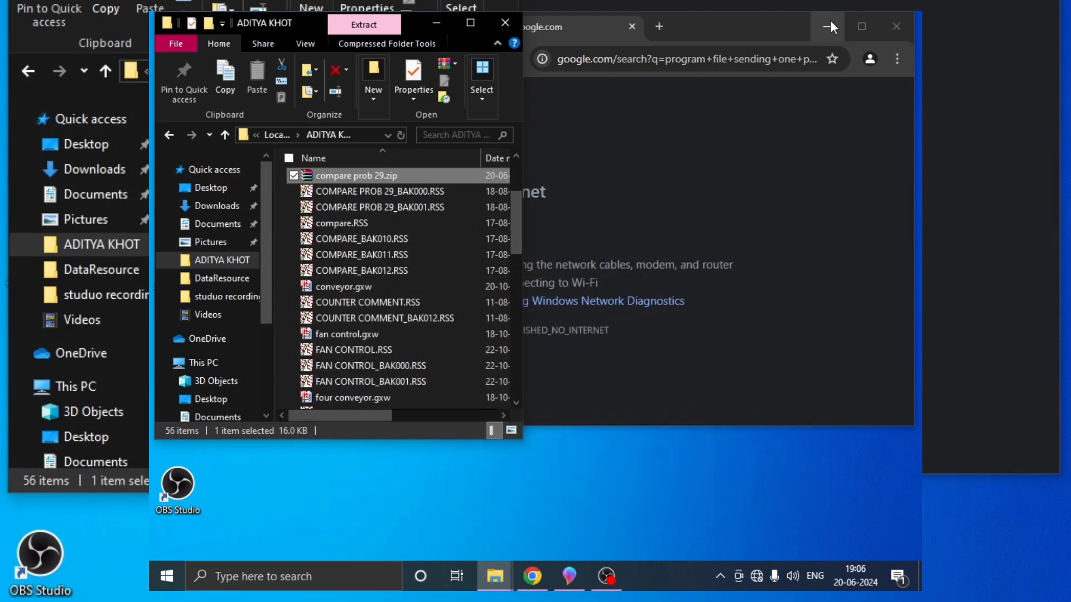
pyautogui.click(830, 23)
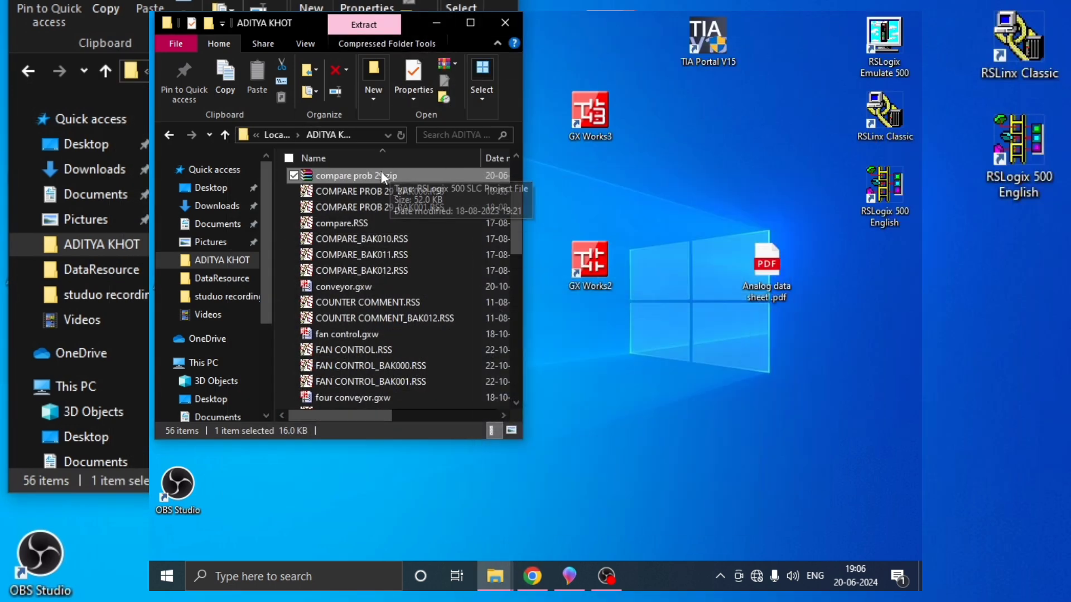
# Move compare prob 29.zip onto the desktop, close the folder window, and place the archive in an open area
pyautogui.moveTo(375, 173); pyautogui.dragTo(698, 174)
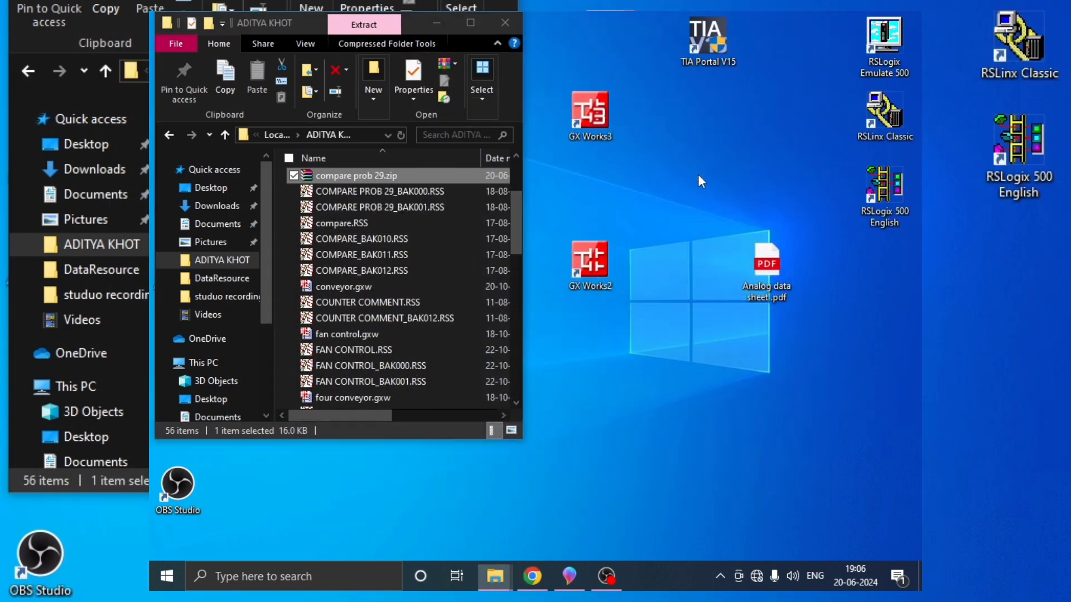
pyautogui.click(499, 22)
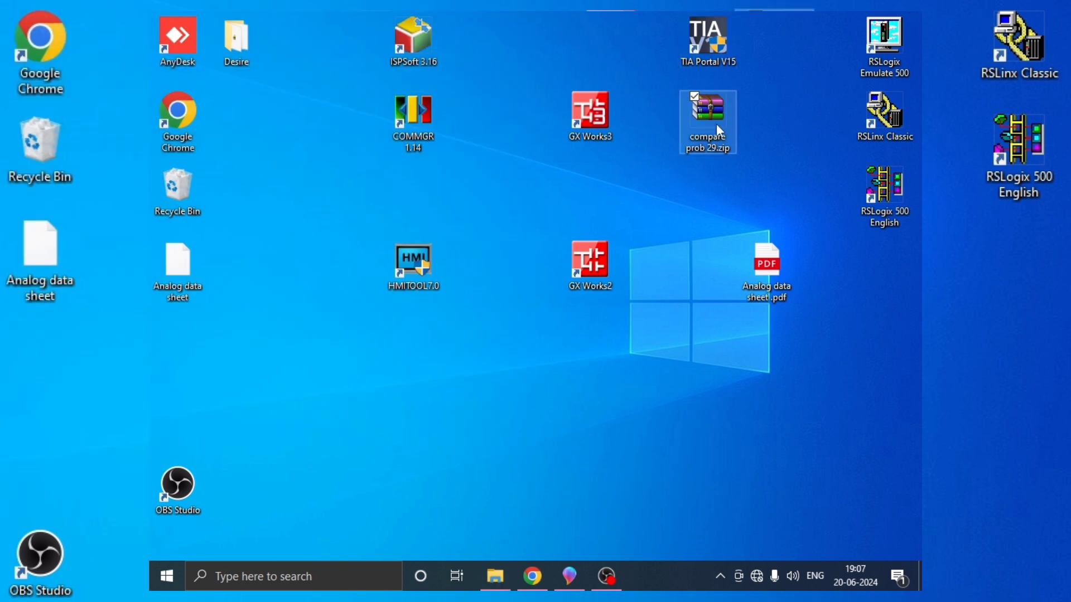
pyautogui.moveTo(715, 116); pyautogui.dragTo(688, 209)
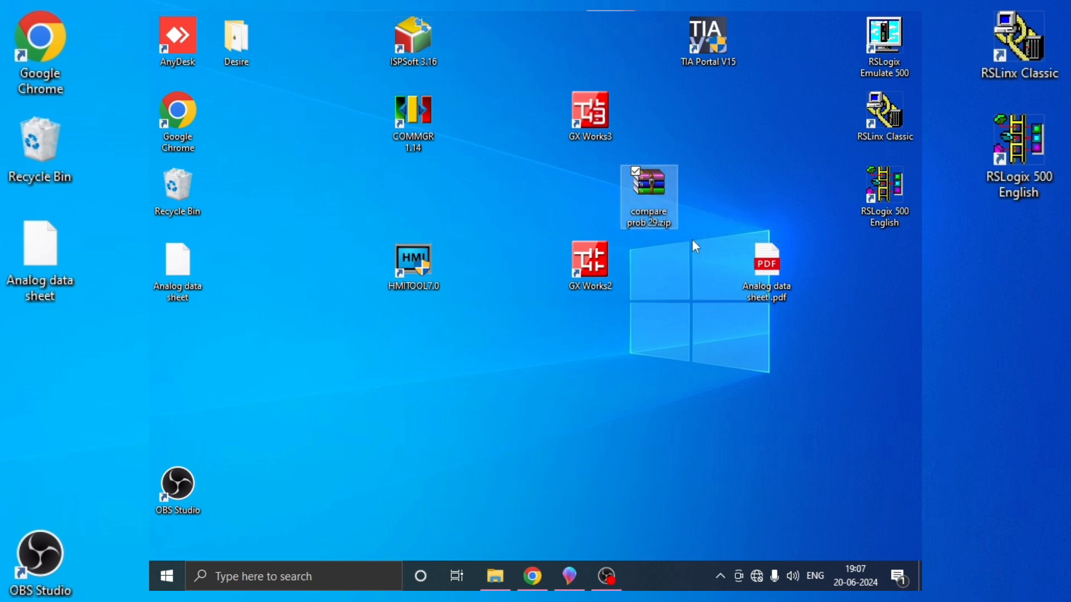
# Extract the archive to its own "compare prob 29" folder and place that folder beside the zip file on the desktop
pyautogui.rightClick(655, 189)
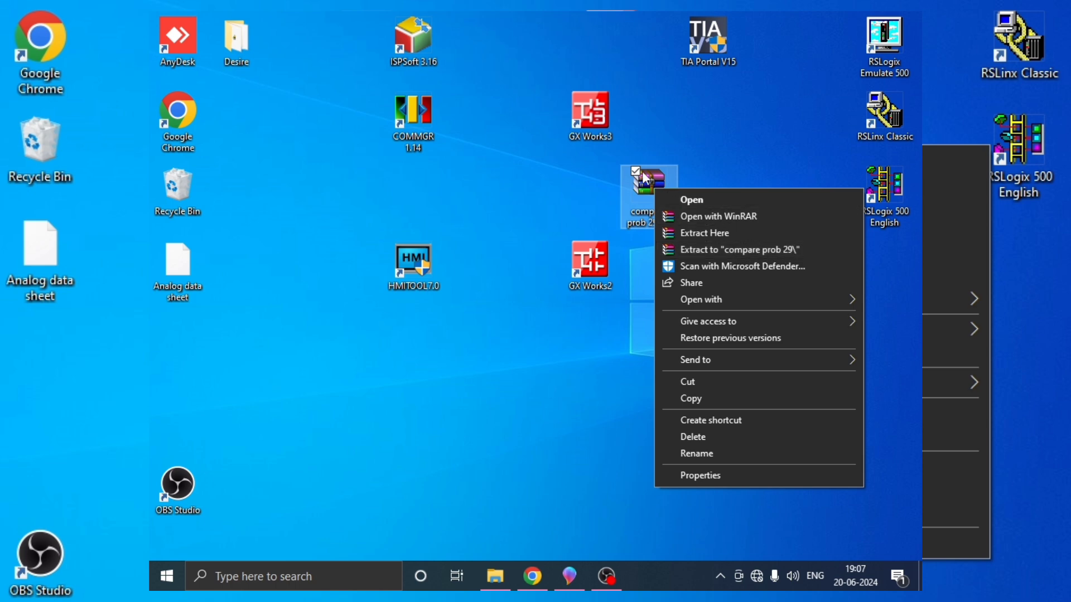
pyautogui.click(752, 250)
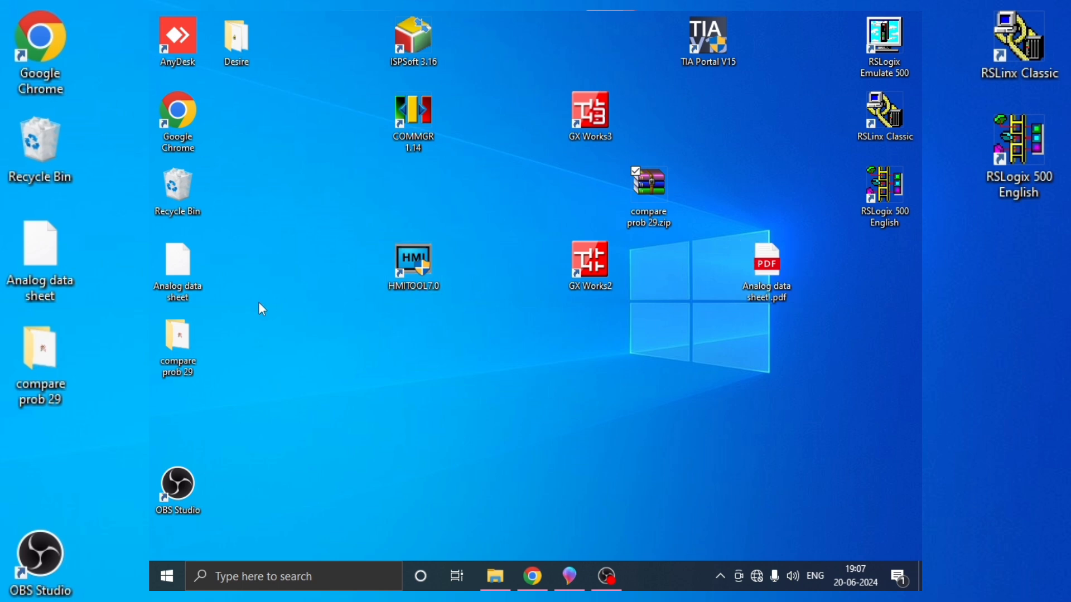
pyautogui.moveTo(259, 303); pyautogui.dragTo(701, 215)
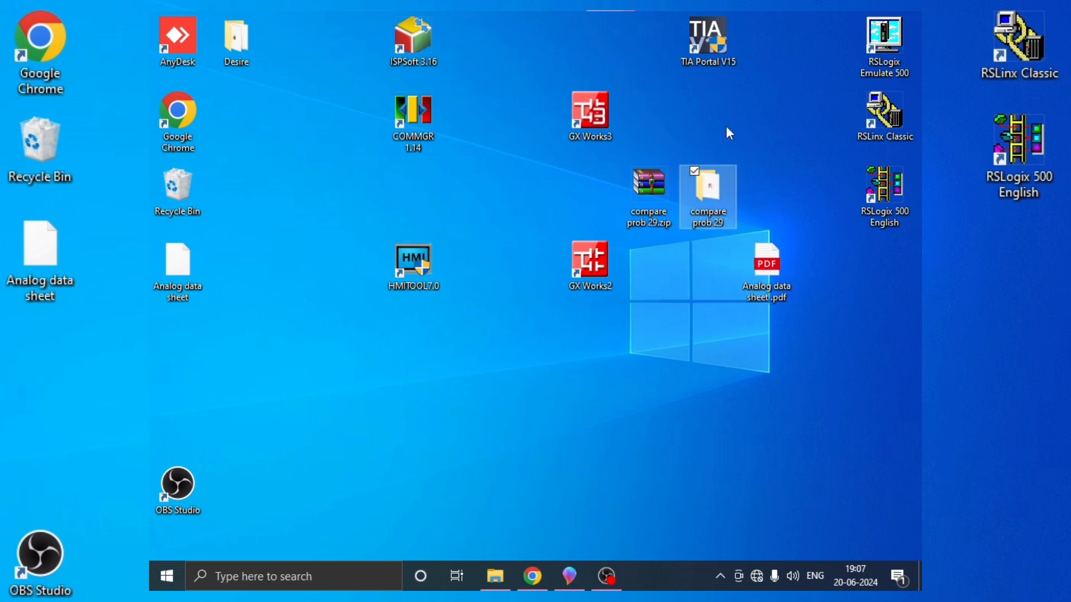
# Rearrange the GX Works3, GX Works2, Analog data sheet PDF and TIA Portal V15 icons away from the extracted folder and archive
pyautogui.moveTo(591, 114); pyautogui.dragTo(473, 40)
pyautogui.moveTo(601, 270); pyautogui.dragTo(484, 270)
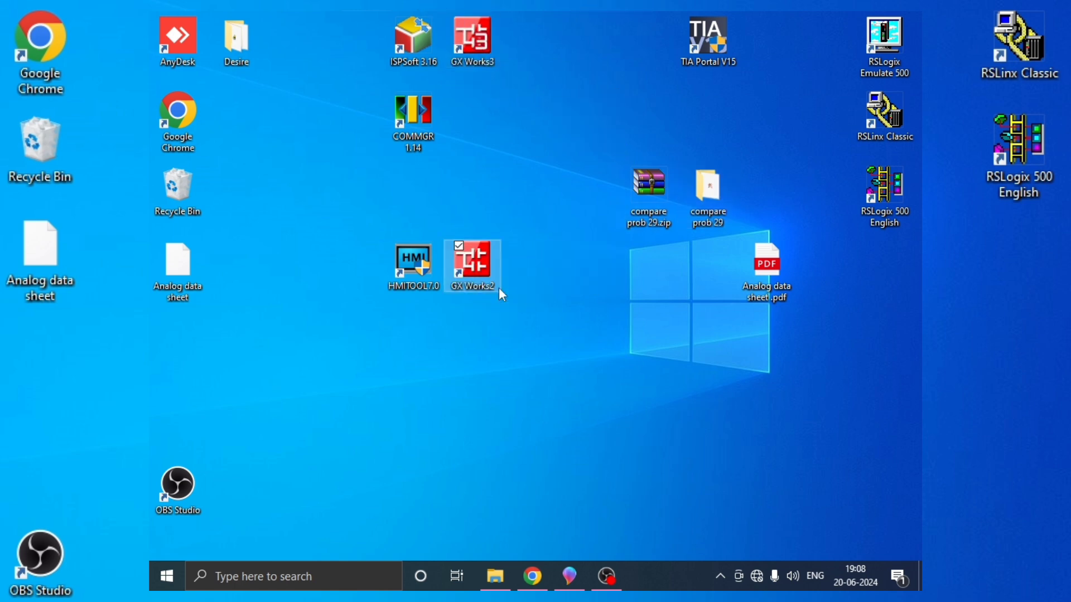
pyautogui.moveTo(768, 262); pyautogui.dragTo(473, 415)
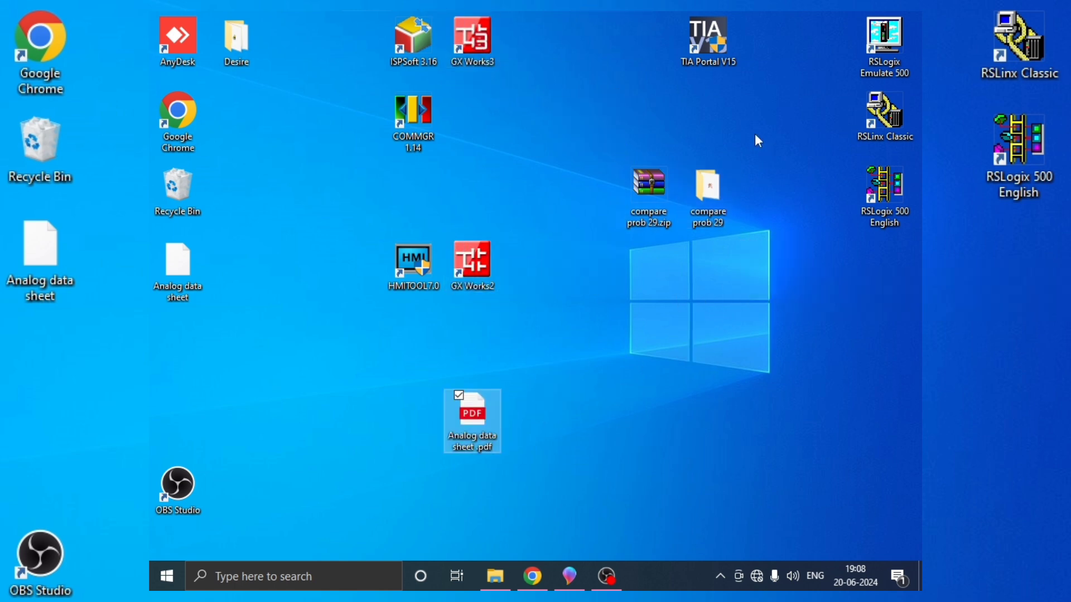
pyautogui.moveTo(721, 48); pyautogui.dragTo(493, 141)
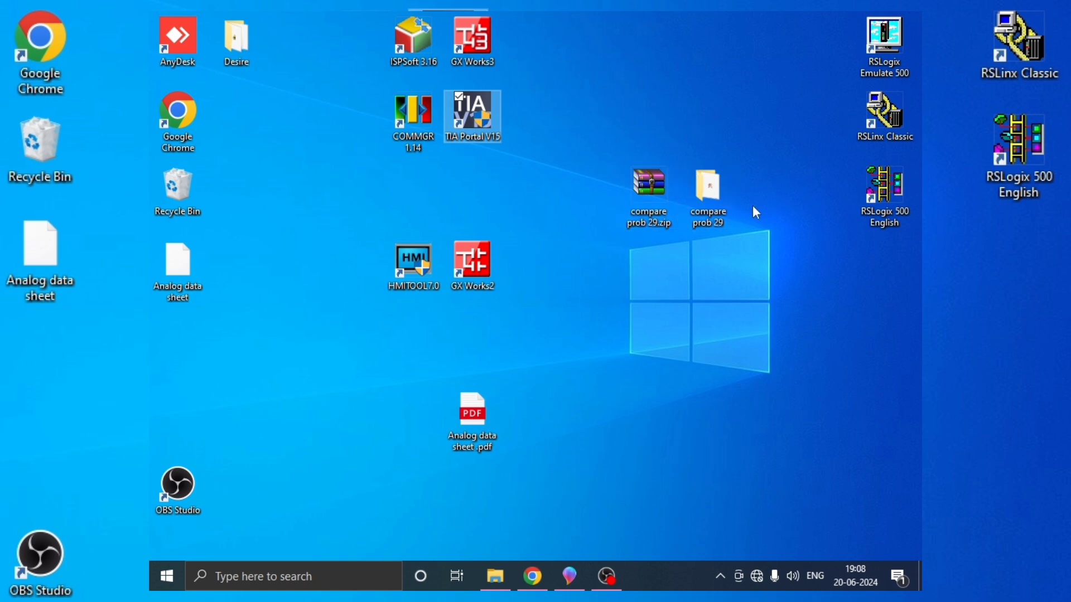
pyautogui.click(292, 574)
pyautogui.click(813, 256)
# Open the RSS project from the extracted compare prob 29 folder in RSLogix 500 and acknowledge the activation message
pyautogui.click(702, 204)
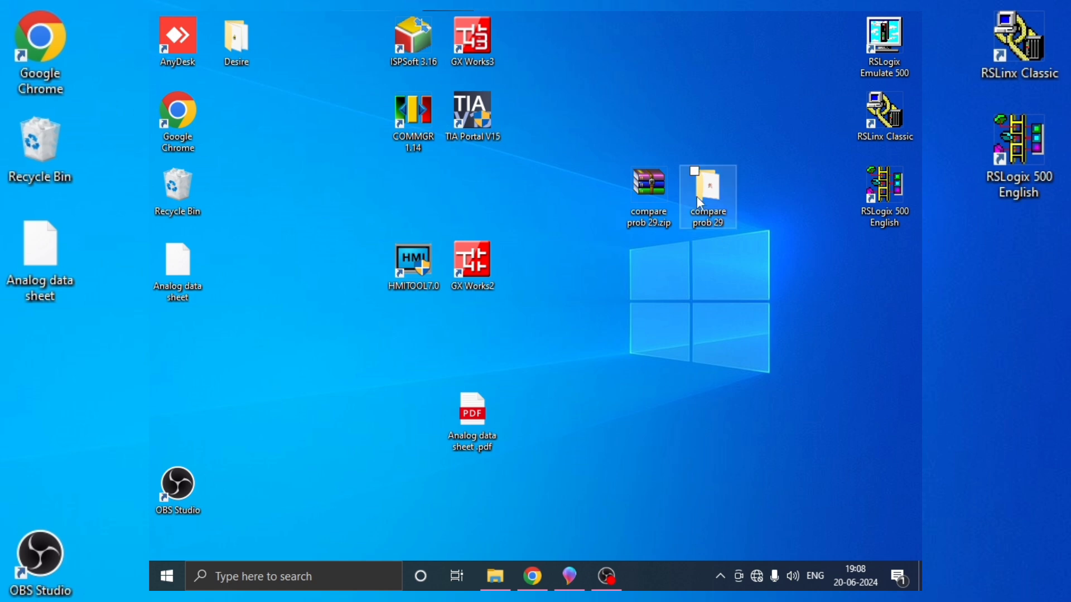
pyautogui.doubleClick(707, 196)
pyautogui.doubleClick(408, 202)
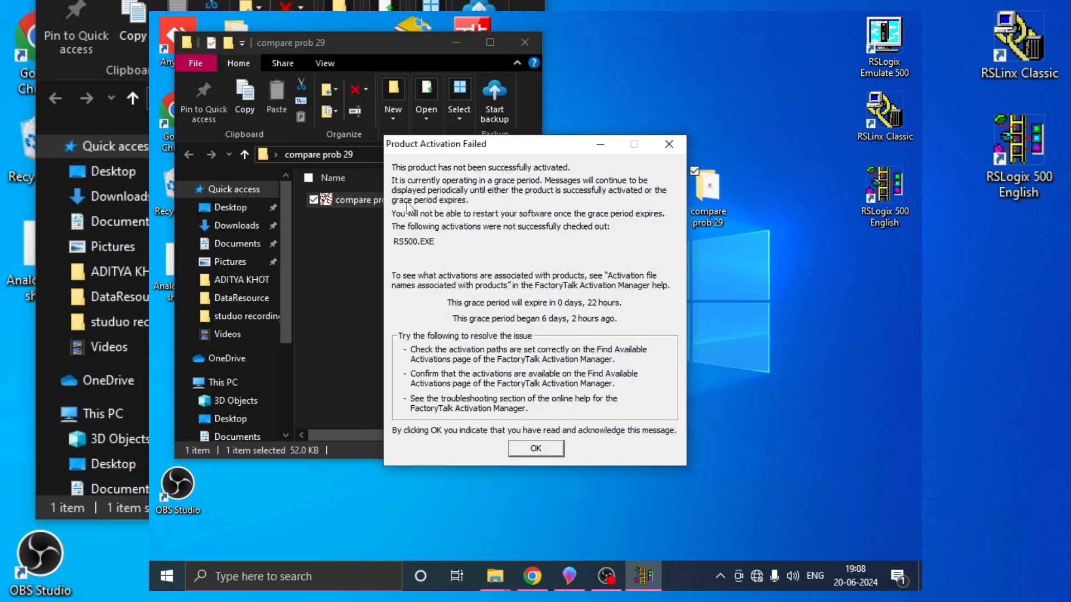
pyautogui.click(534, 443)
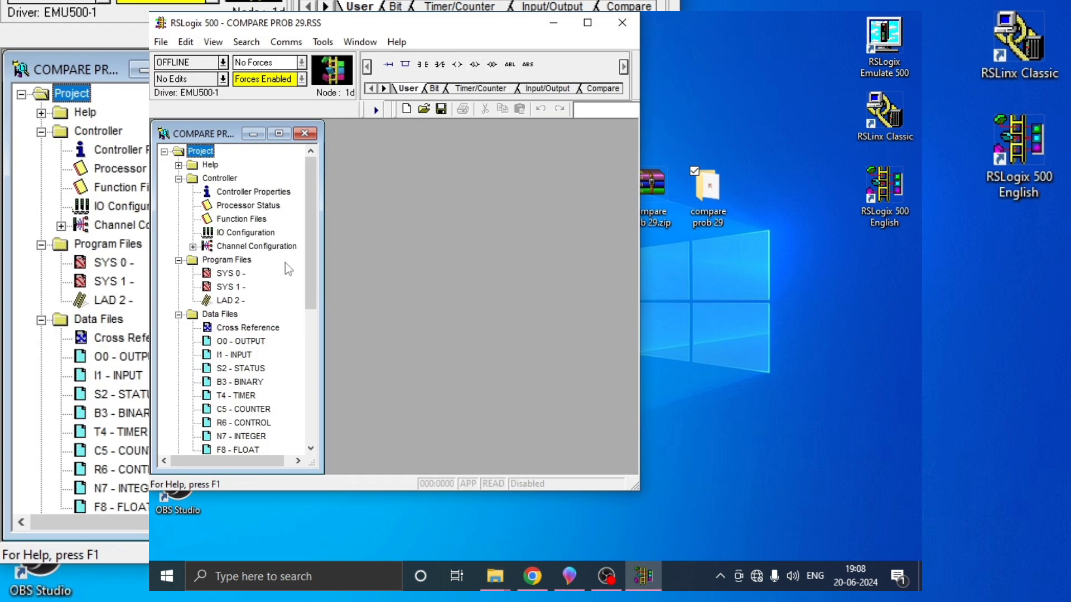
# Review the rungs of ladder file LAD 2 in a maximized view, and close RSLogix 500
pyautogui.doubleClick(229, 300)
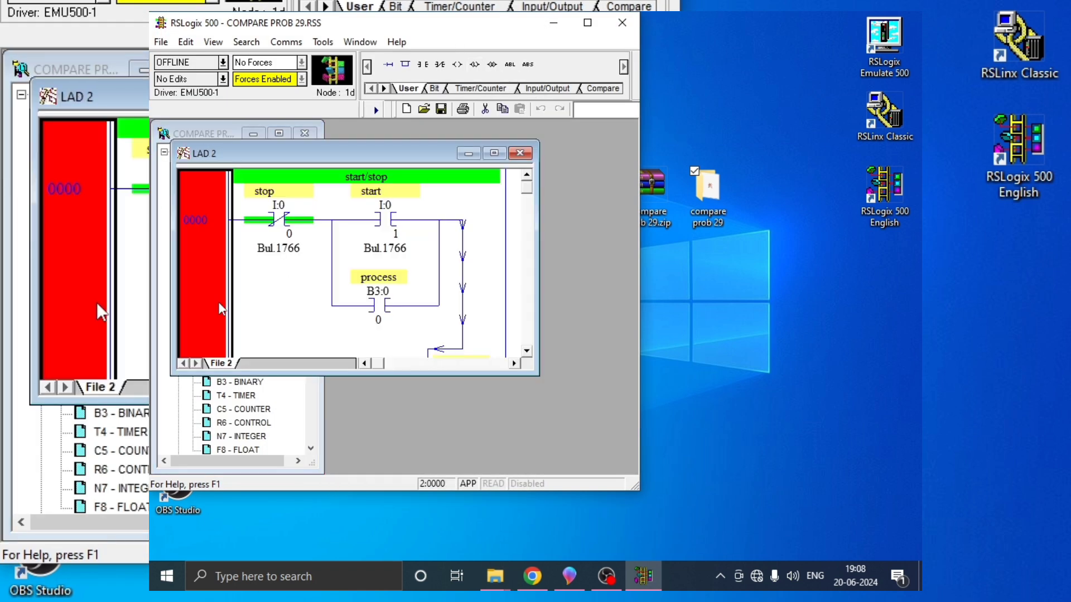
pyautogui.click(493, 153)
pyautogui.scroll(-6, 462, 362)
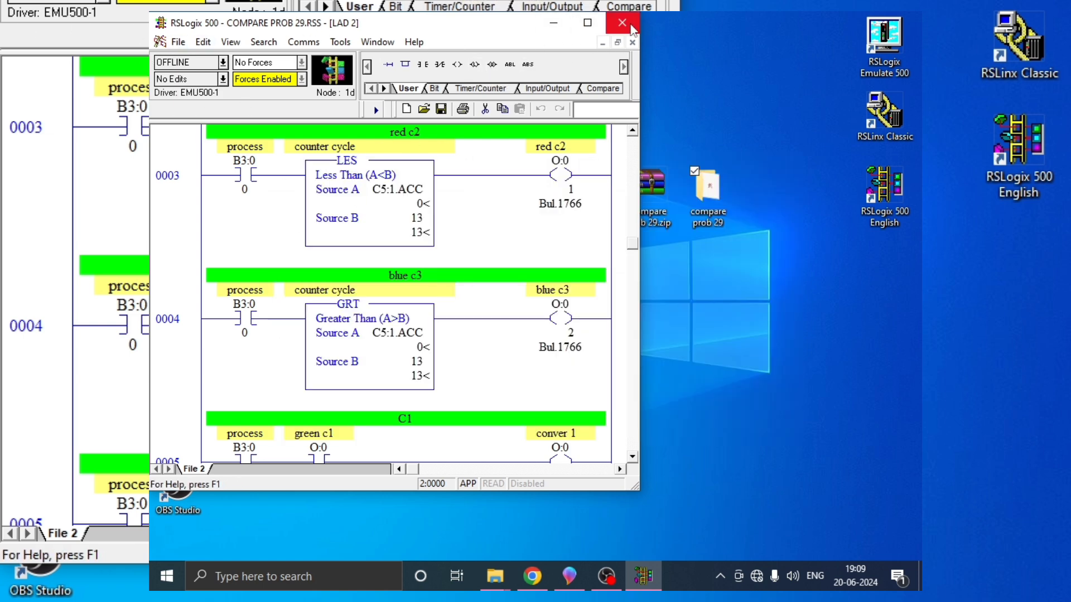
pyautogui.click(622, 23)
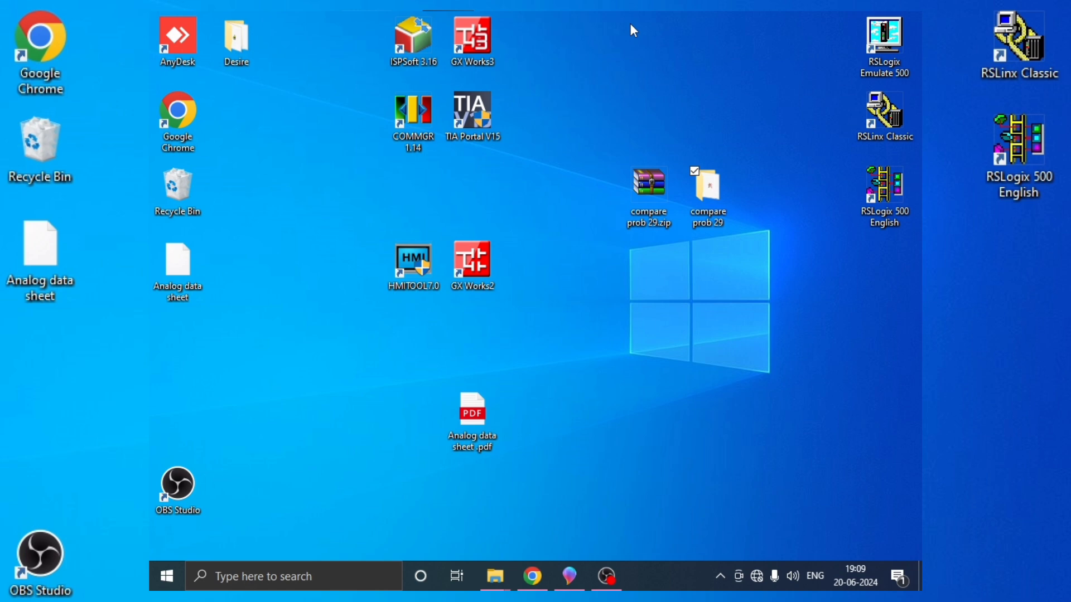